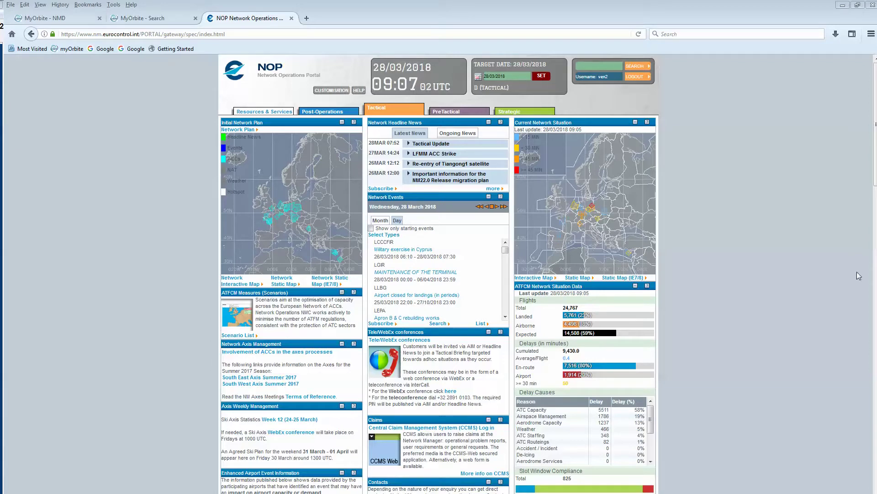
Step: Scroll down the NOP Portal Tactical page to the Flight Planning section
drag(874, 123, 876, 450)
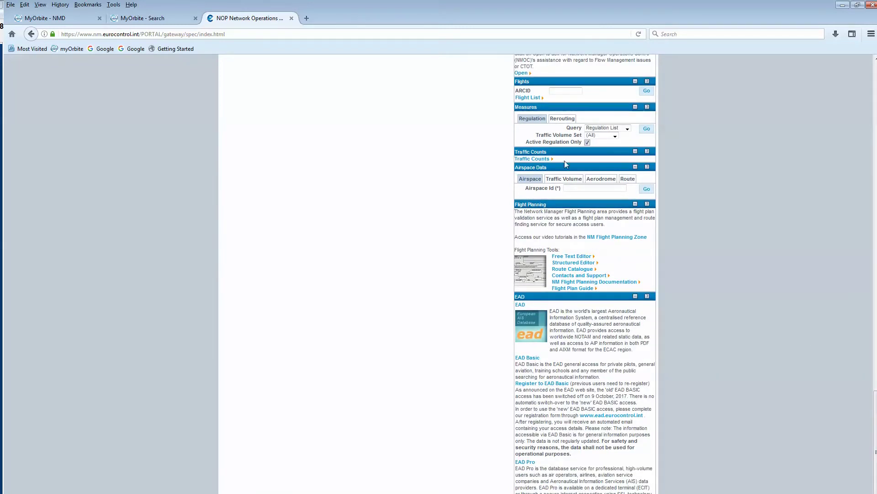
Step: Paste the ABC456 flight plan into the Free Text Editor's FPL Data and validate it
click(566, 257)
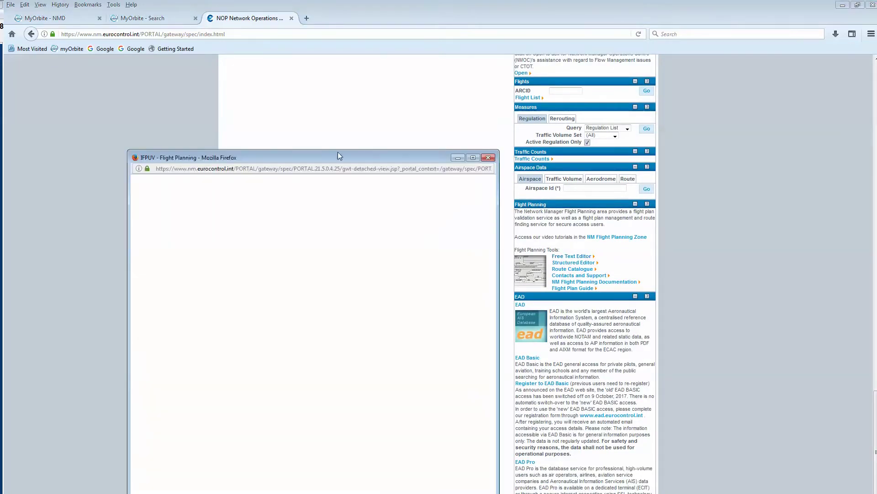
drag(349, 155, 357, 51)
click(265, 185)
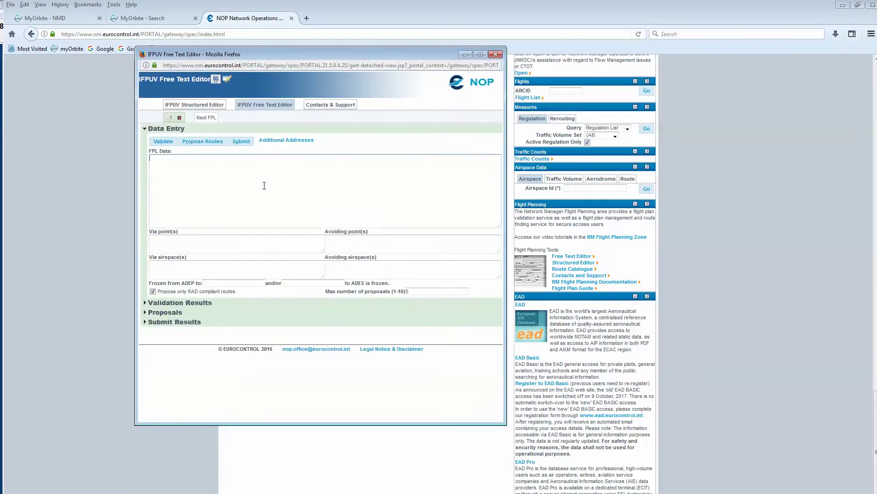
text((FPL-ABC456-IS -A333/M-SBDFGHIRWXY/LB1 -OMDB1200 -N0477F370 TUMAK UT602 ROTOX L570 ALTAX UL223 TAVNI W158 PAREX L319 PARAS G208 UMH UL852 ESENK UA4 ERZ UL746 GOKPA UM10 TIVUG UL852 NEGEM DCT BLO DCT UTEKA DCT BABIT DCT GOTAR DCT NURMI DCT LIMRA DCT RENKA UL610 INBED DCT BOMBI DCT ADKUV UL610 BATTY UL608 SUMUM Y6 IDESI -EGGW0800 -PBN/A1B2C1D1L1O1S1  REG/ABCABC PER/C))
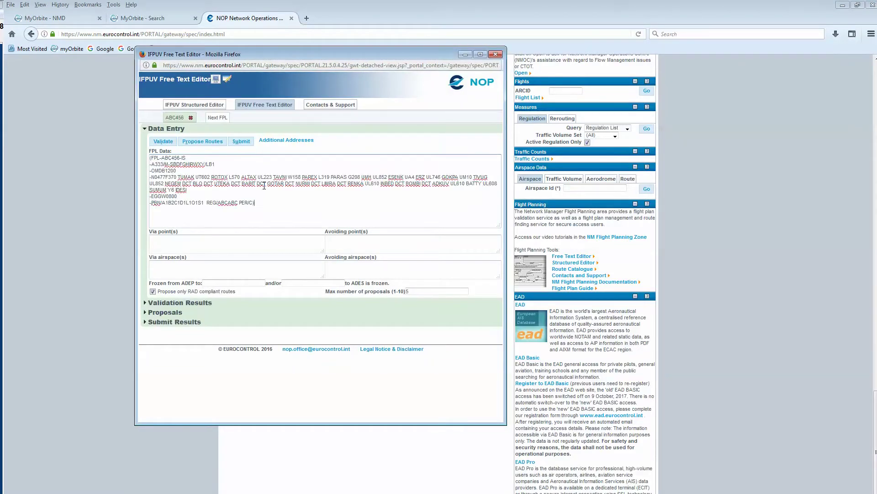
click(169, 142)
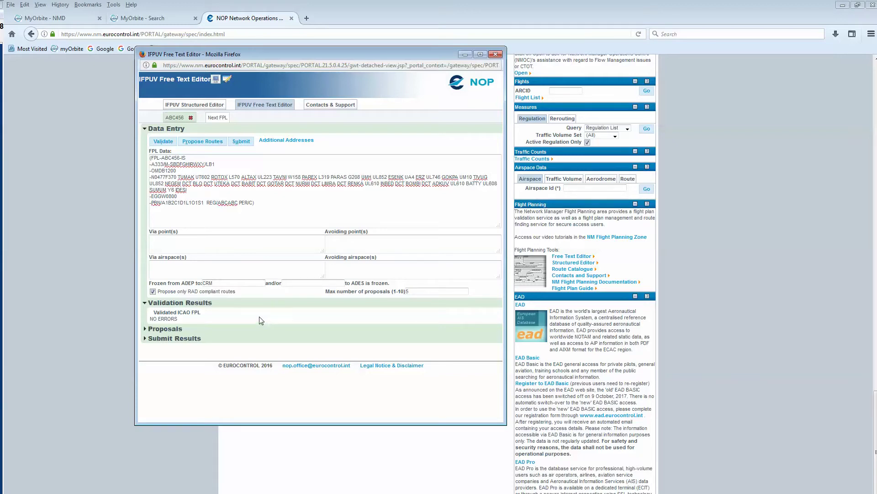
Step: Request route proposals for ABC456, review the five listed, and plot them all on the map
click(199, 144)
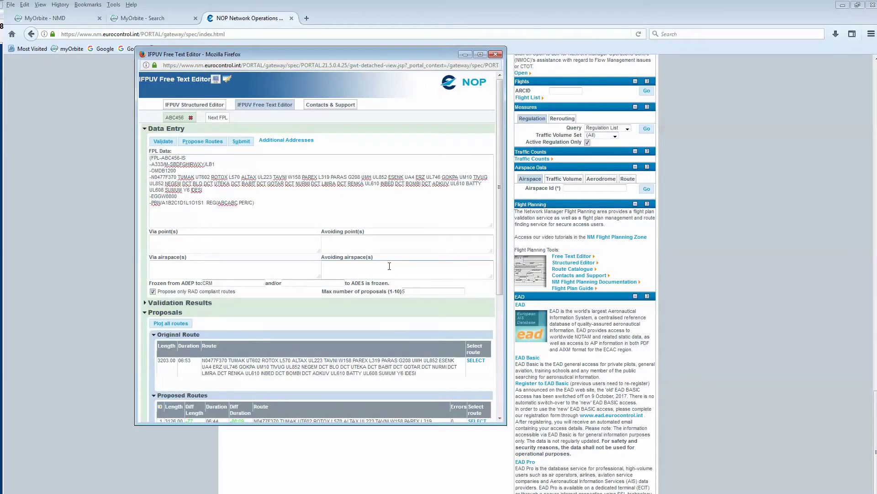
scroll(396, 264, down, 4)
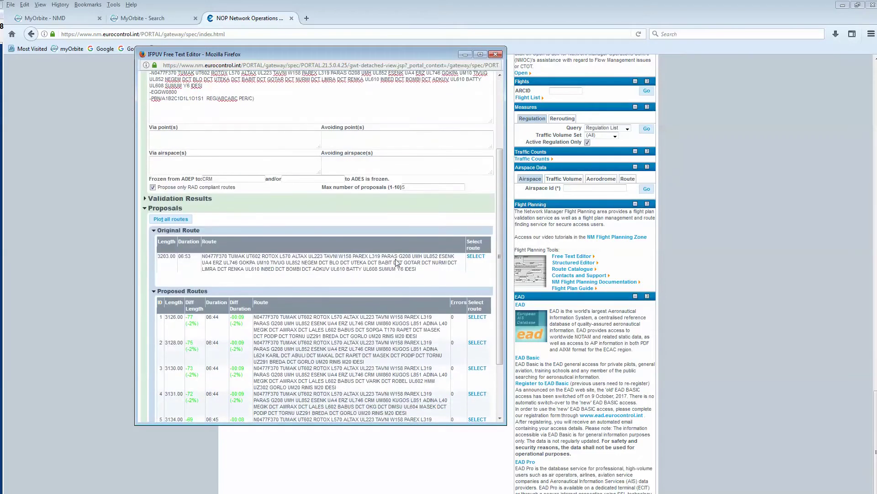
scroll(398, 263, down, 3)
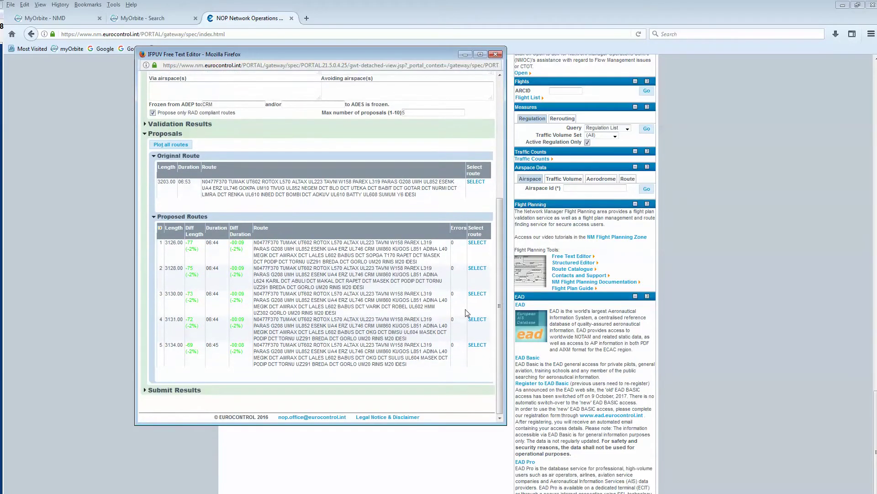
scroll(468, 311, up, 4)
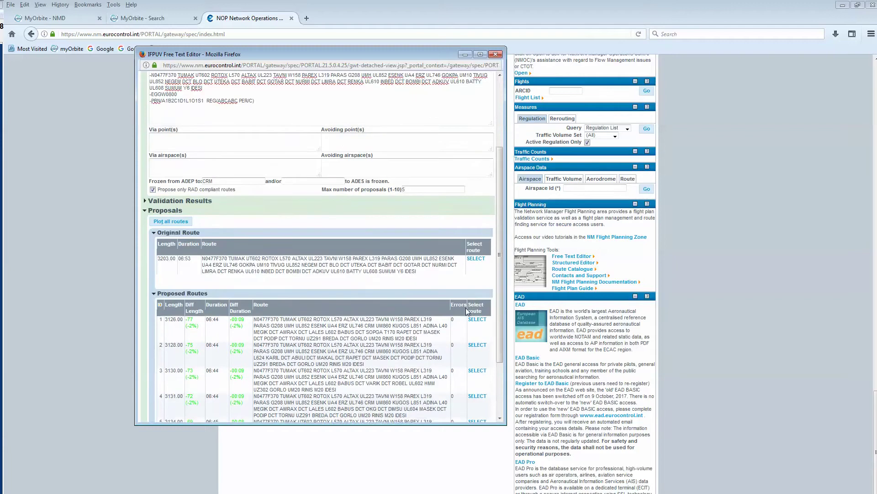
click(184, 248)
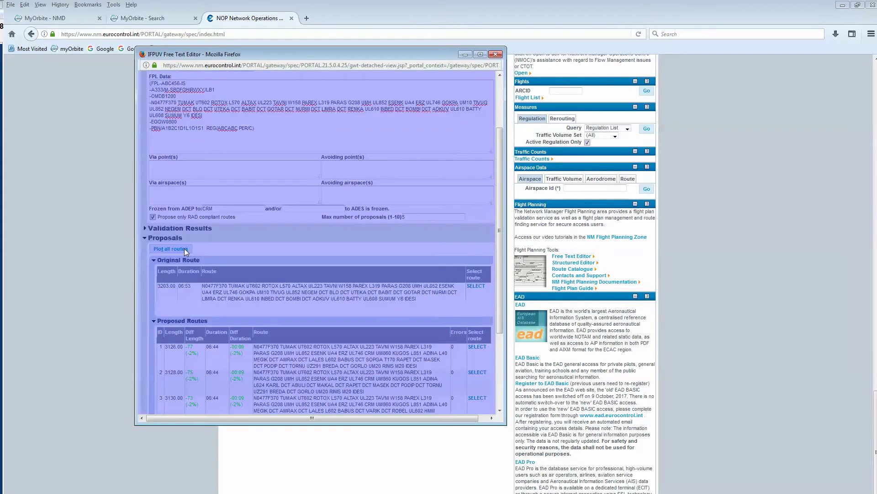
drag(456, 158, 463, 90)
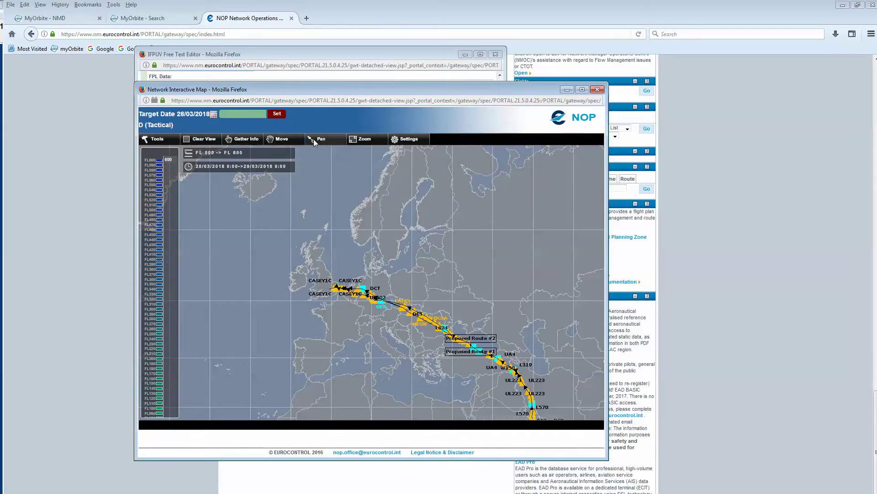
Step: Zoom the Network Interactive Map onto the routes across central and south-eastern Europe
click(352, 139)
drag(317, 270, 539, 414)
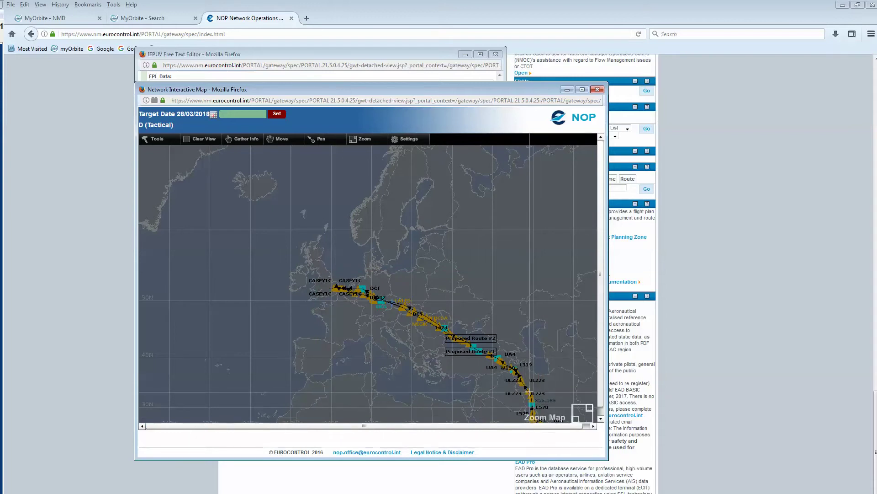
drag(319, 269, 537, 395)
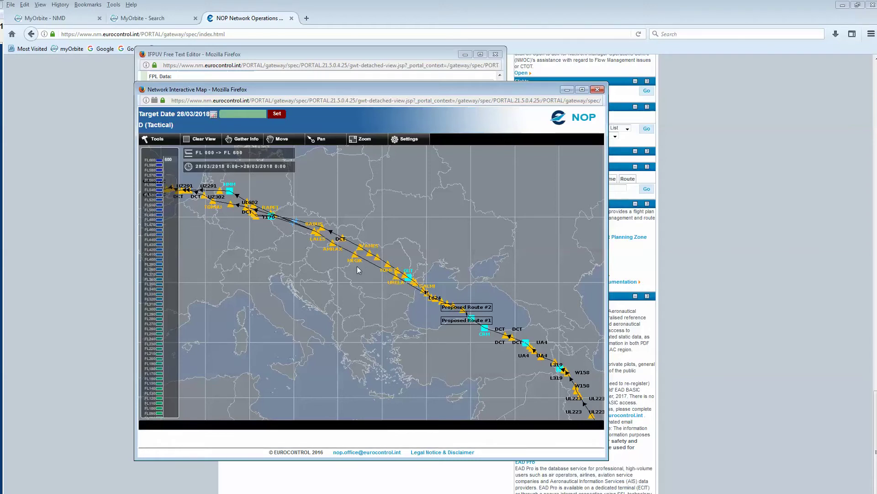
Step: Replace the CRM frozen-from-departure point with GOTAR-to-destination and revalidate for five new proposals
click(597, 90)
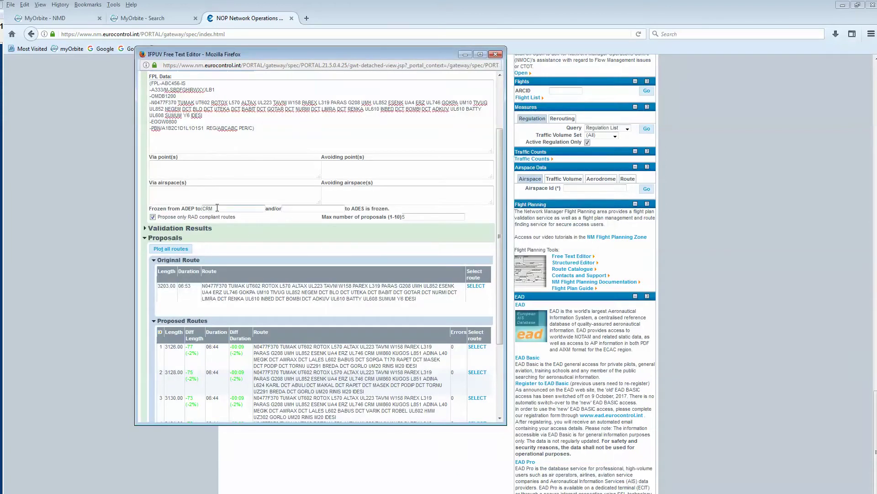
drag(228, 209, 169, 203)
key(Delete)
text(GOTAR)
scroll(497, 91, up, 3)
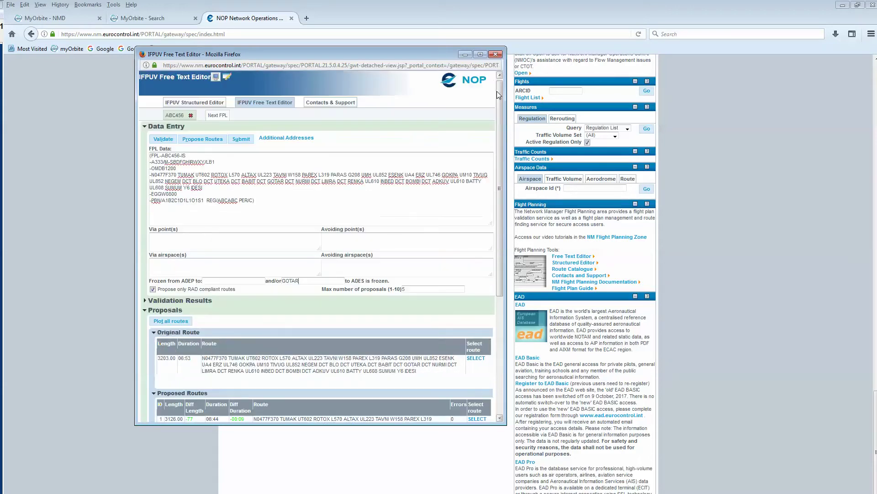
click(174, 145)
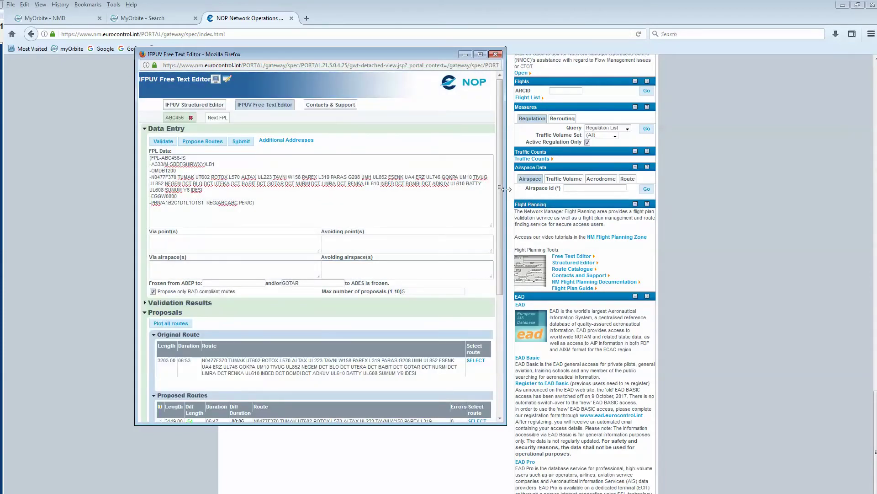
drag(506, 189, 556, 319)
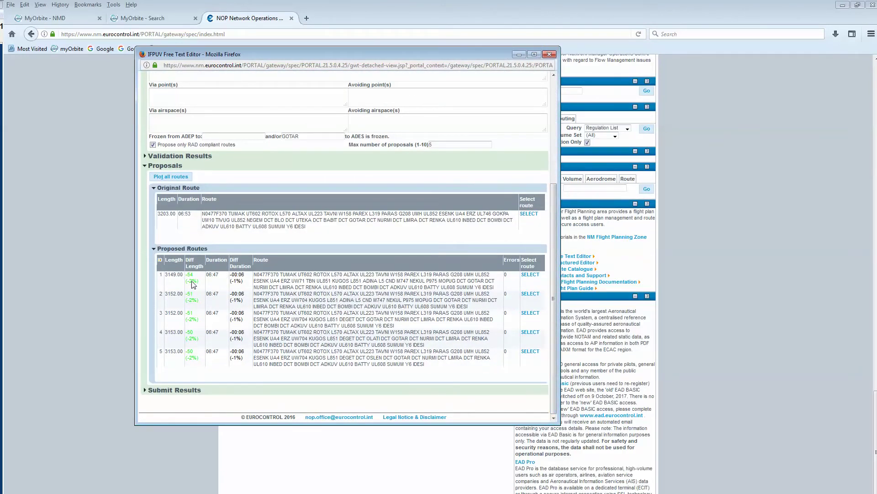
click(169, 177)
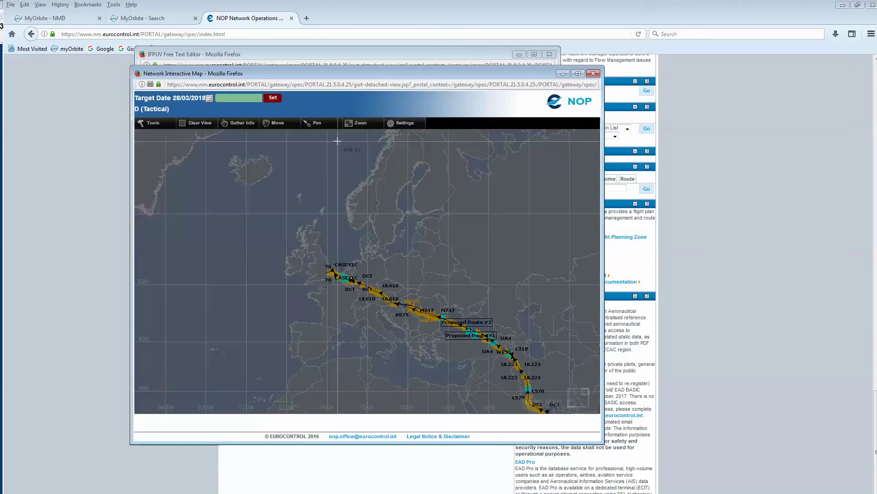
drag(317, 258, 519, 360)
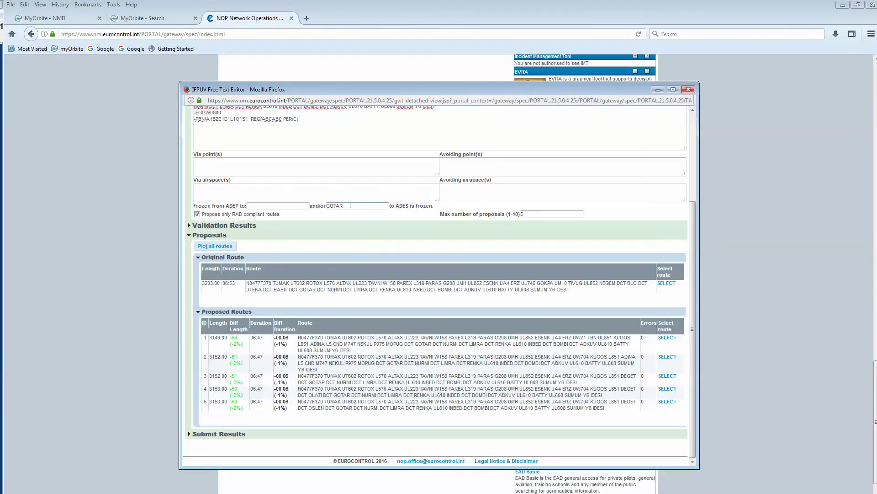
Step: Clear GOTAR, avoid LO airspace, and propose five new routes, shortest 3128.00 versus 3203.00
double_click(334, 205)
key(BackSpace)
drag(691, 220, 736, 126)
scroll(695, 132, up, 1)
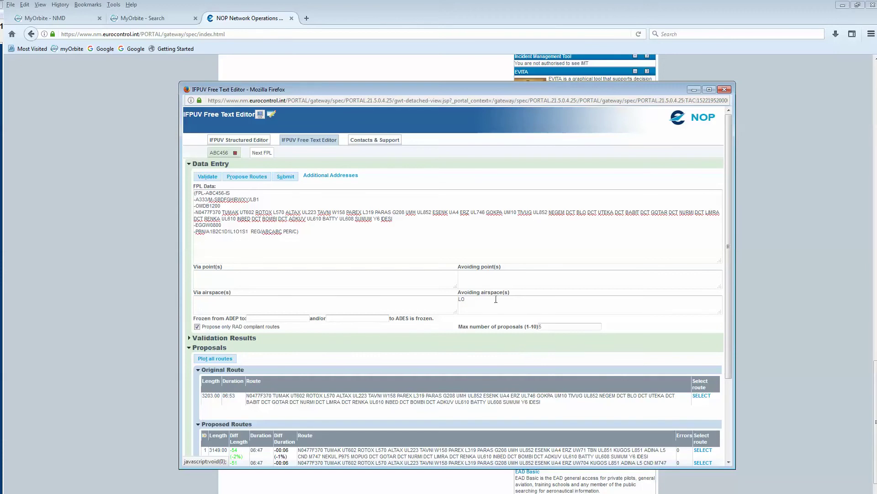
click(245, 182)
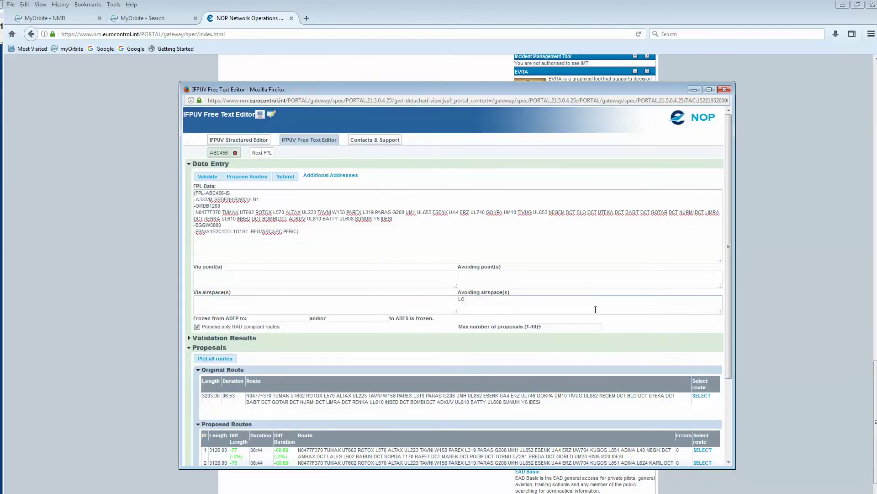
scroll(595, 308, down, 3)
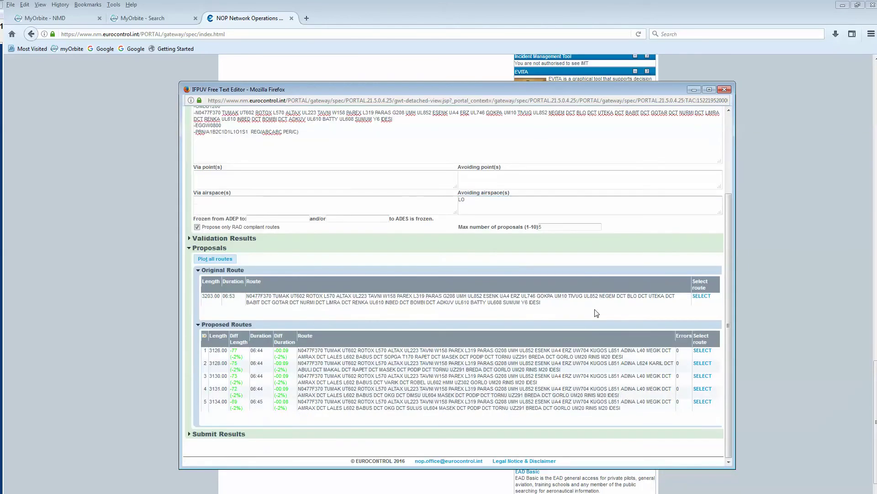
click(224, 259)
drag(460, 149, 463, 90)
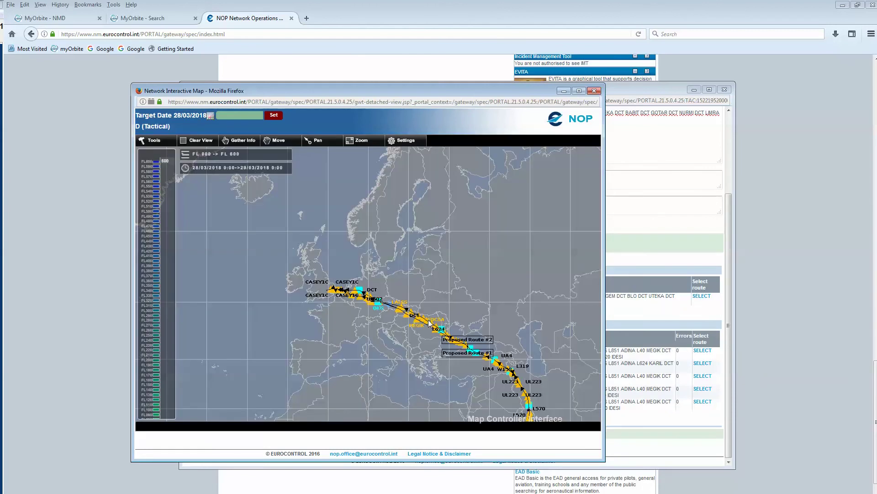
click(361, 140)
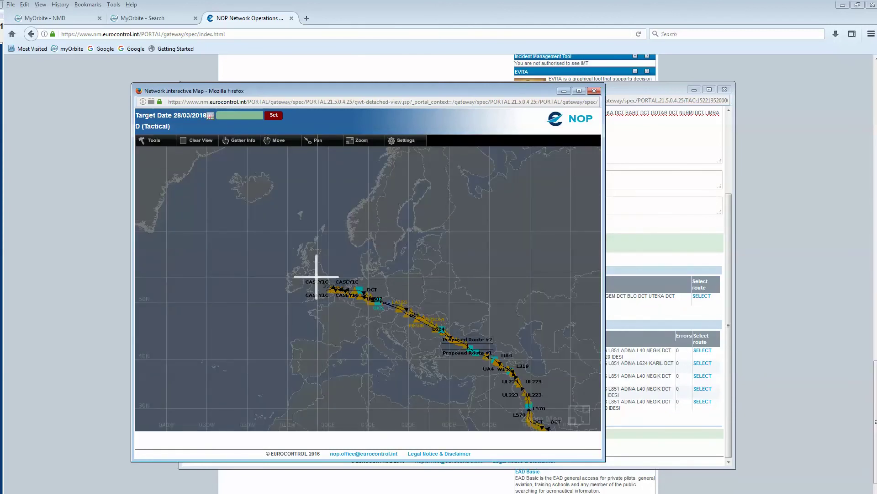
drag(318, 278, 518, 366)
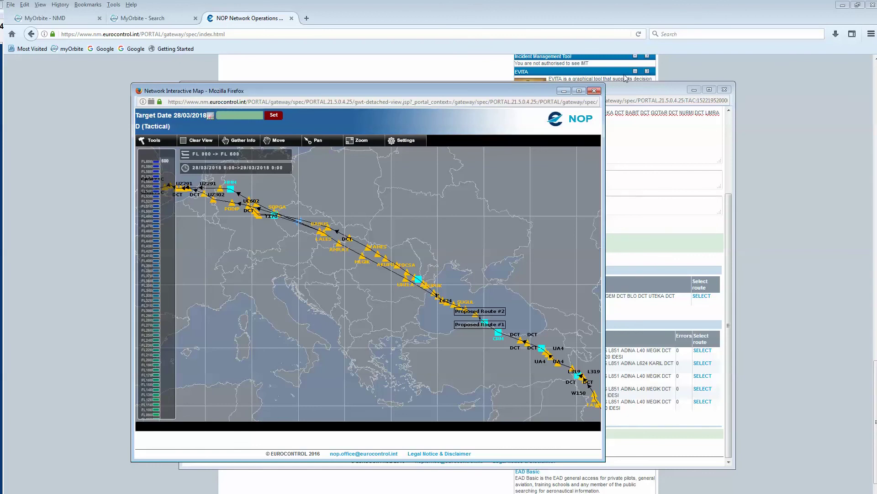
click(594, 91)
drag(586, 87, 582, 70)
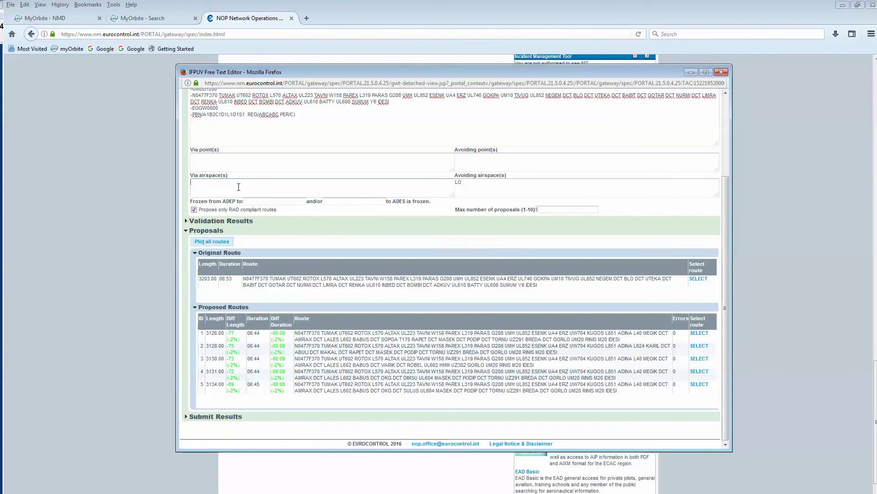
click(221, 163)
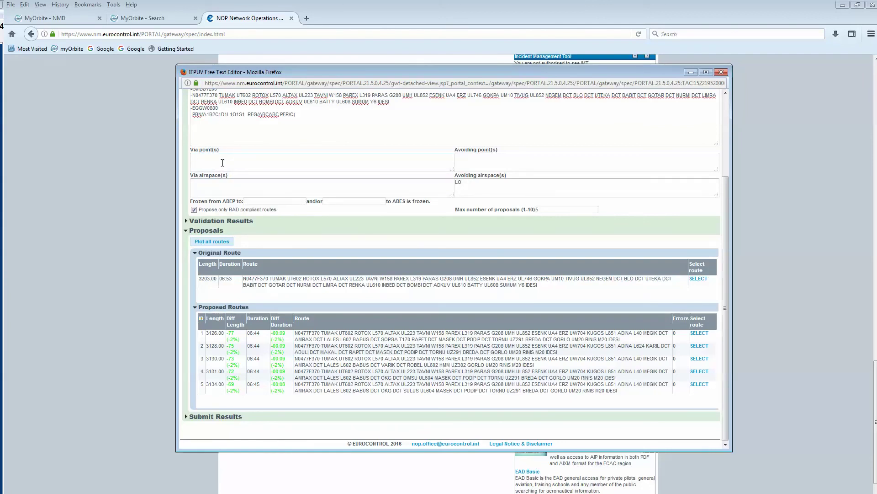